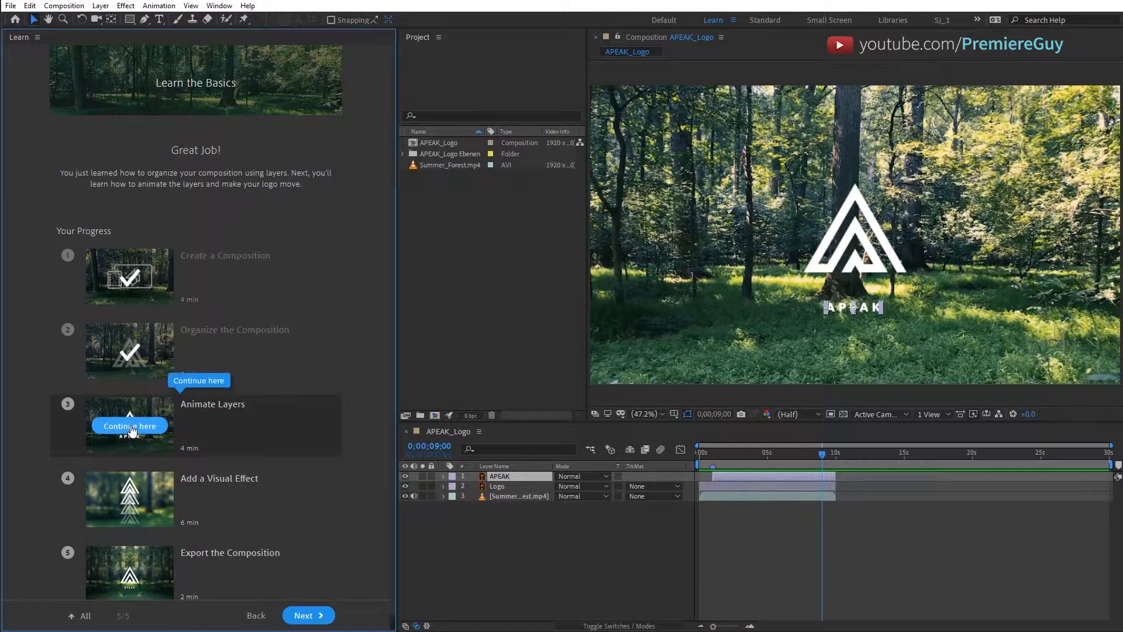
# - Continue to the Animate Layers tutorial, discarding the untitled project's changes, and read the introduction to preparing layers for animation
pyautogui.click(131, 429)
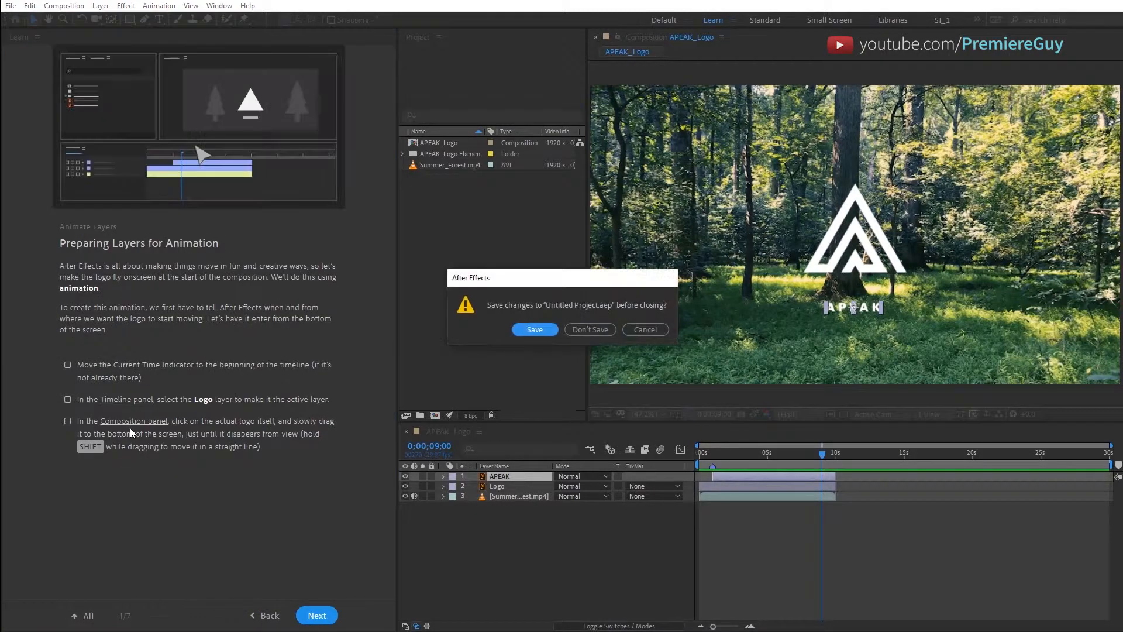
pyautogui.click(580, 329)
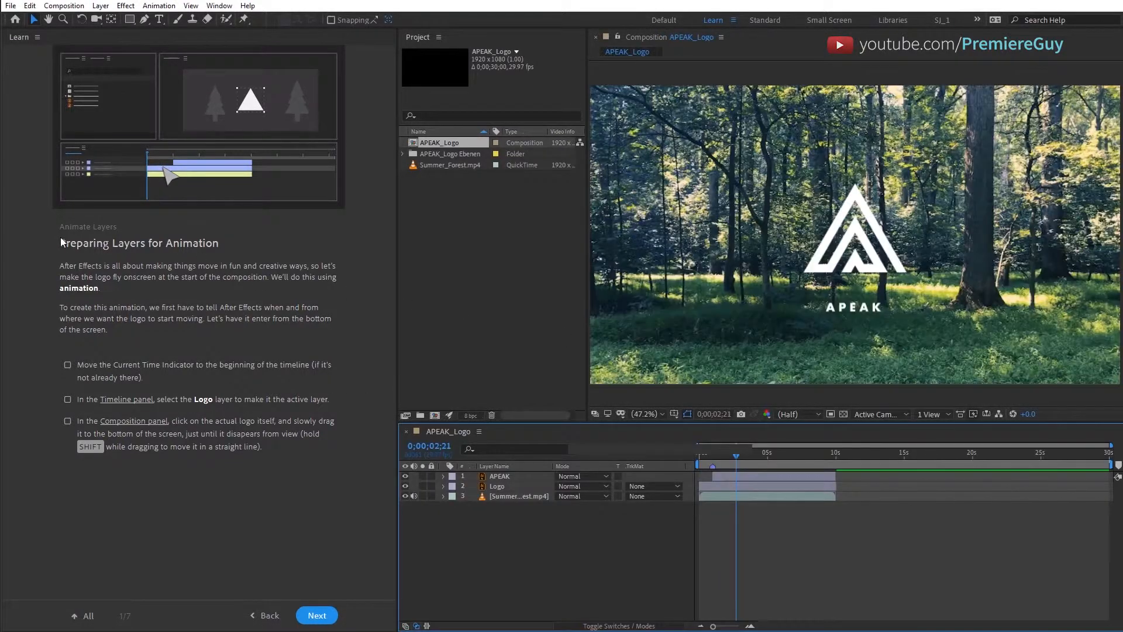
pyautogui.moveTo(61, 240); pyautogui.dragTo(251, 236)
pyautogui.moveTo(59, 265); pyautogui.dragTo(104, 285)
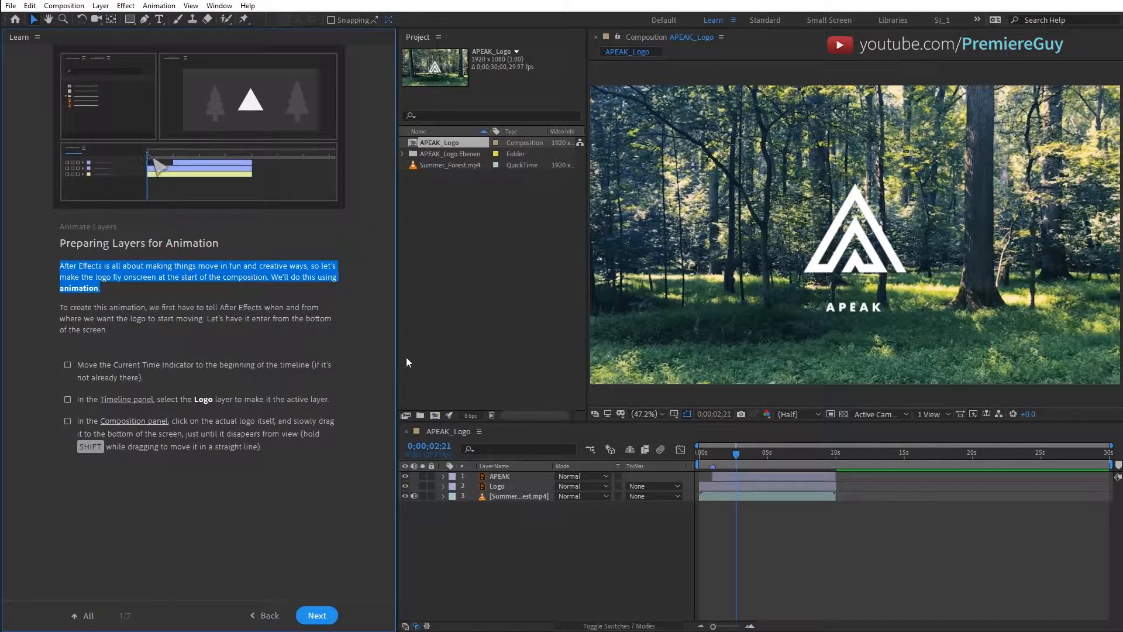
pyautogui.click(268, 271)
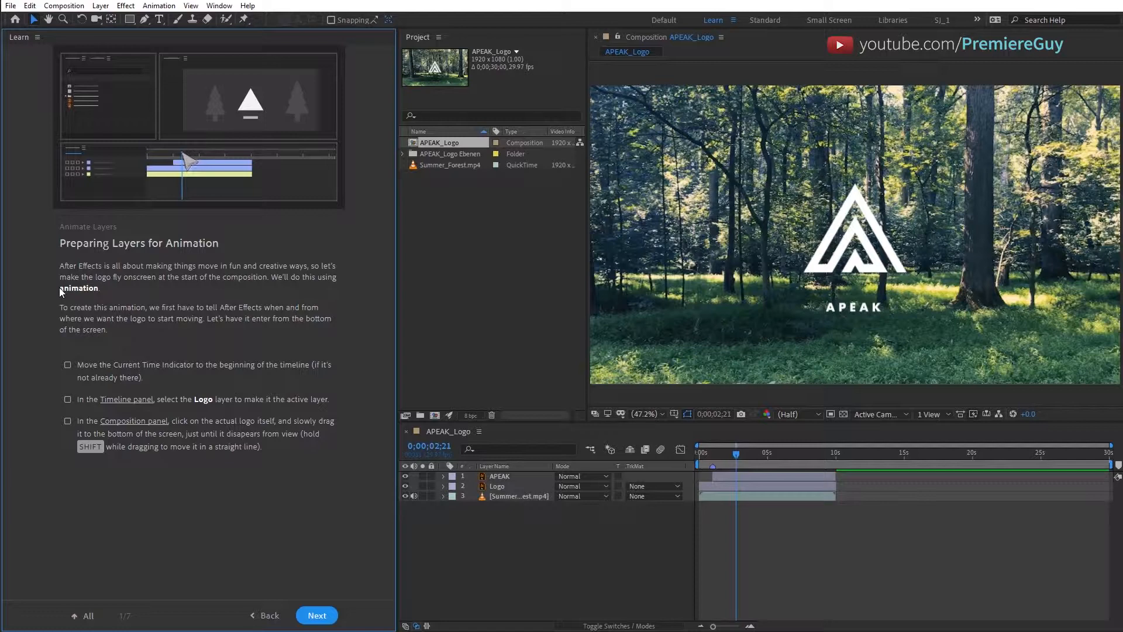
pyautogui.moveTo(60, 289); pyautogui.dragTo(96, 290)
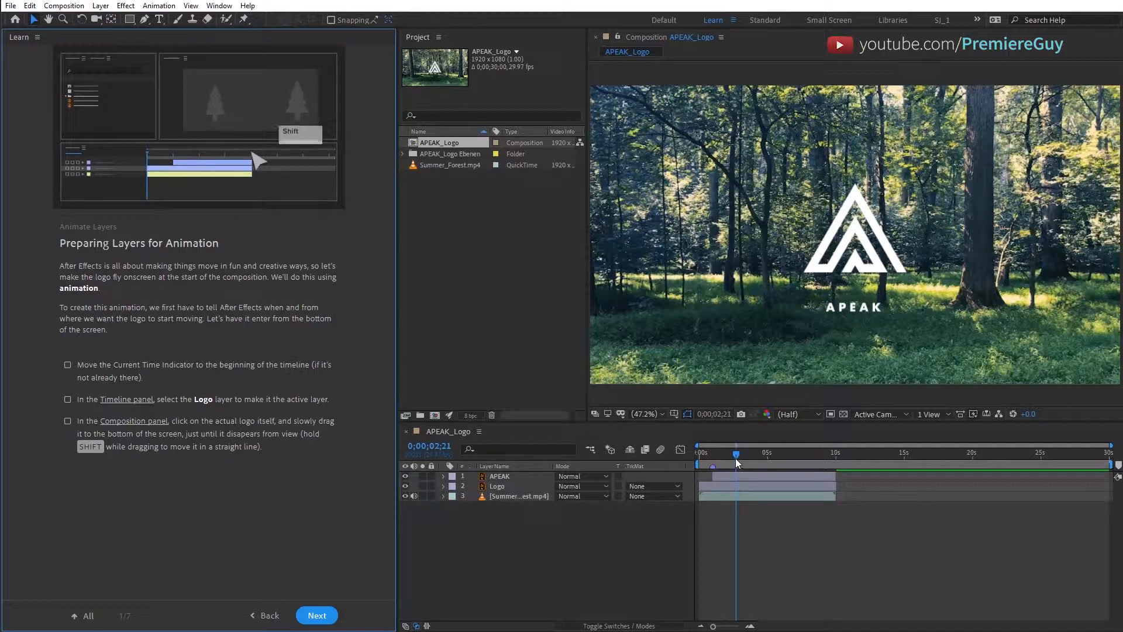
# - At the beginning of the timeline, move the Logo layer straight down just below the frame, to a vertical position of about 1258
pyautogui.moveTo(736, 453); pyautogui.dragTo(697, 438)
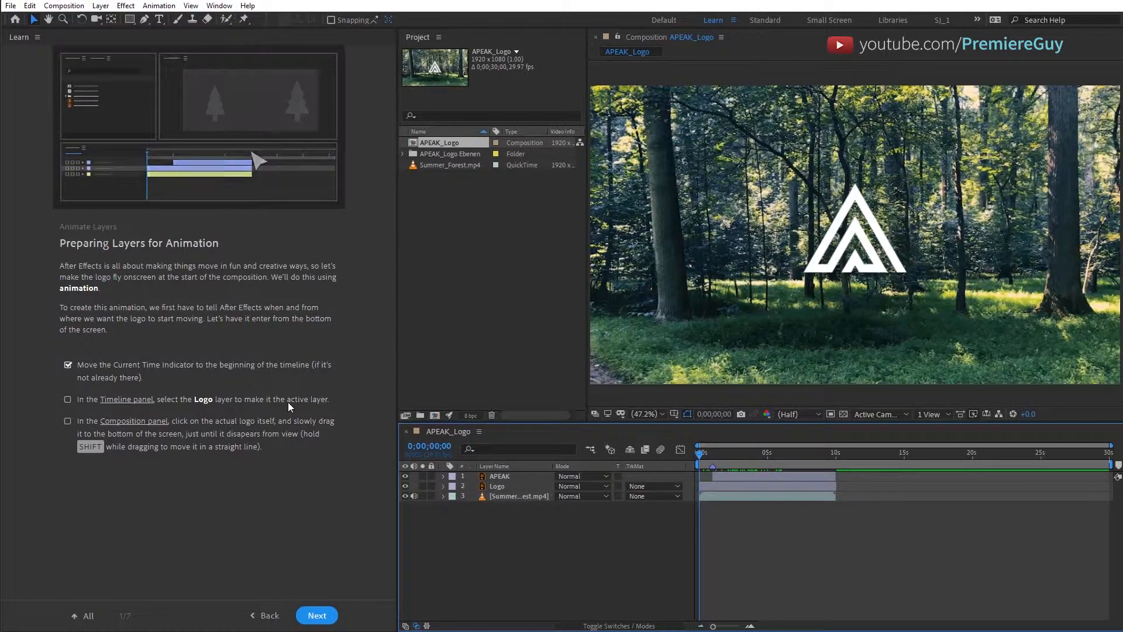
pyautogui.click(498, 489)
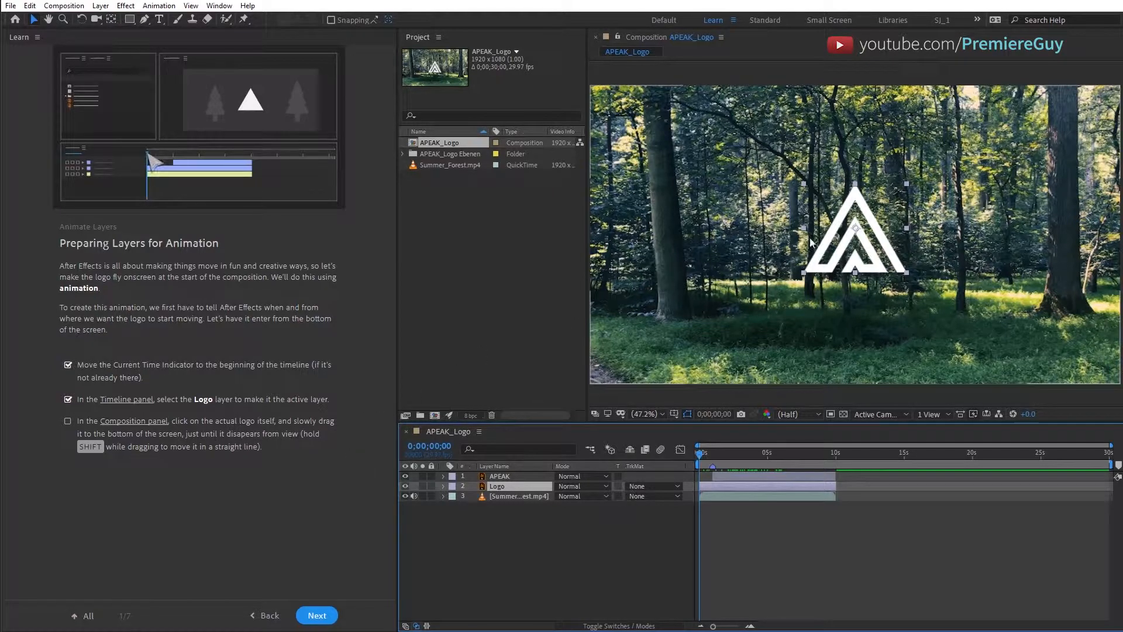
pyautogui.click(855, 254)
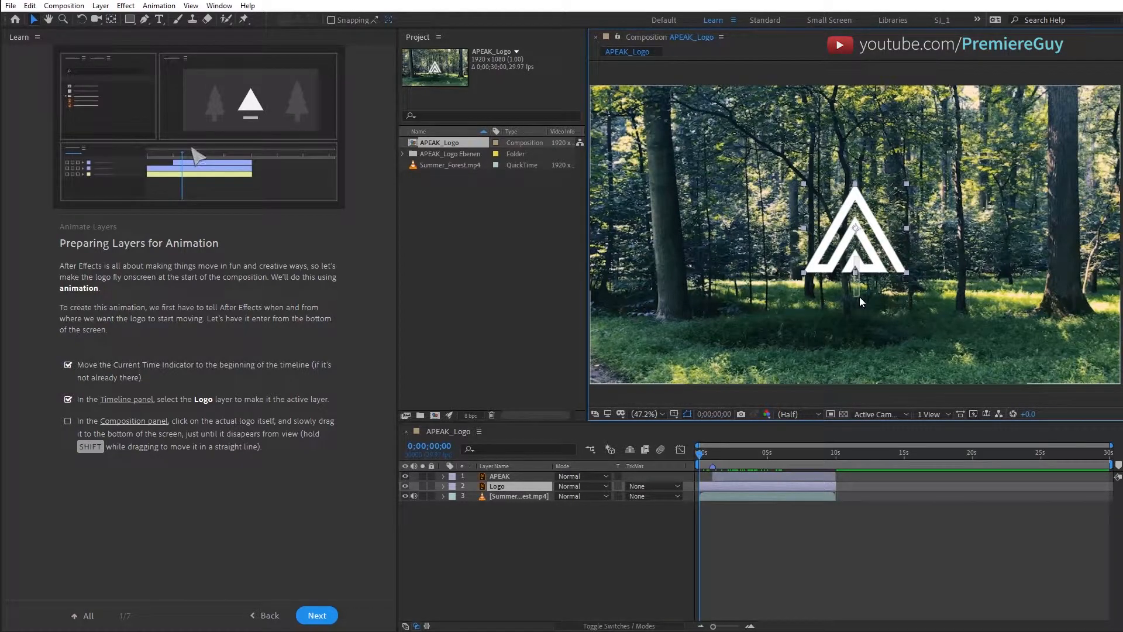
pyautogui.moveTo(855, 270); pyautogui.dragTo(866, 462)
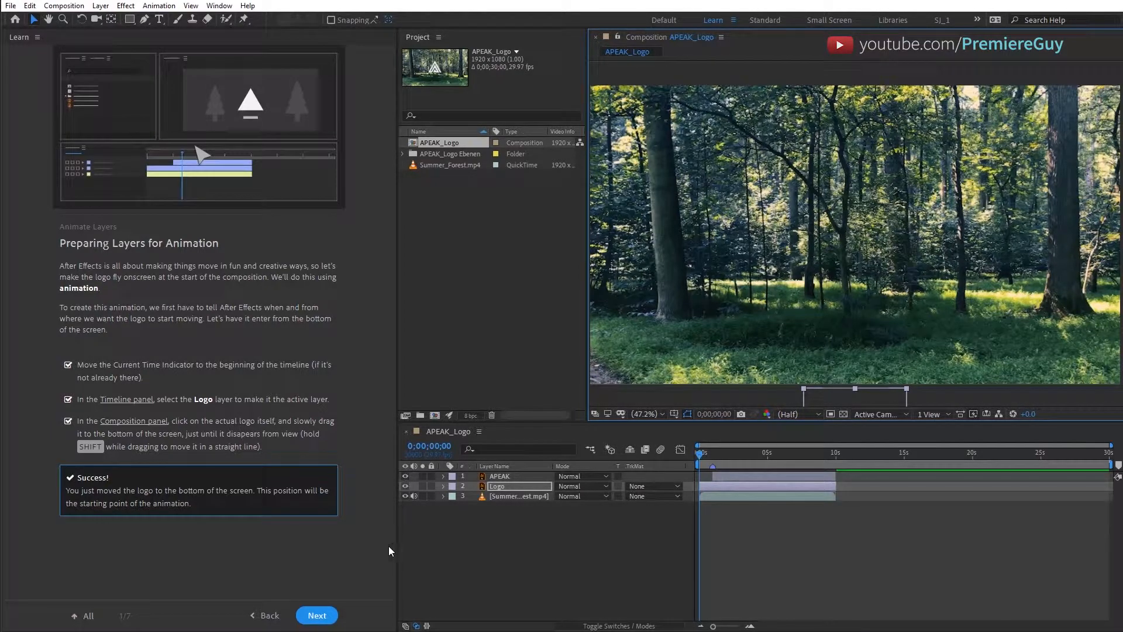
# - Advance to the Setting Keyframes lesson, expand the Logo layer's Transform settings and set a Position keyframe at 0;00;00;00
pyautogui.click(316, 618)
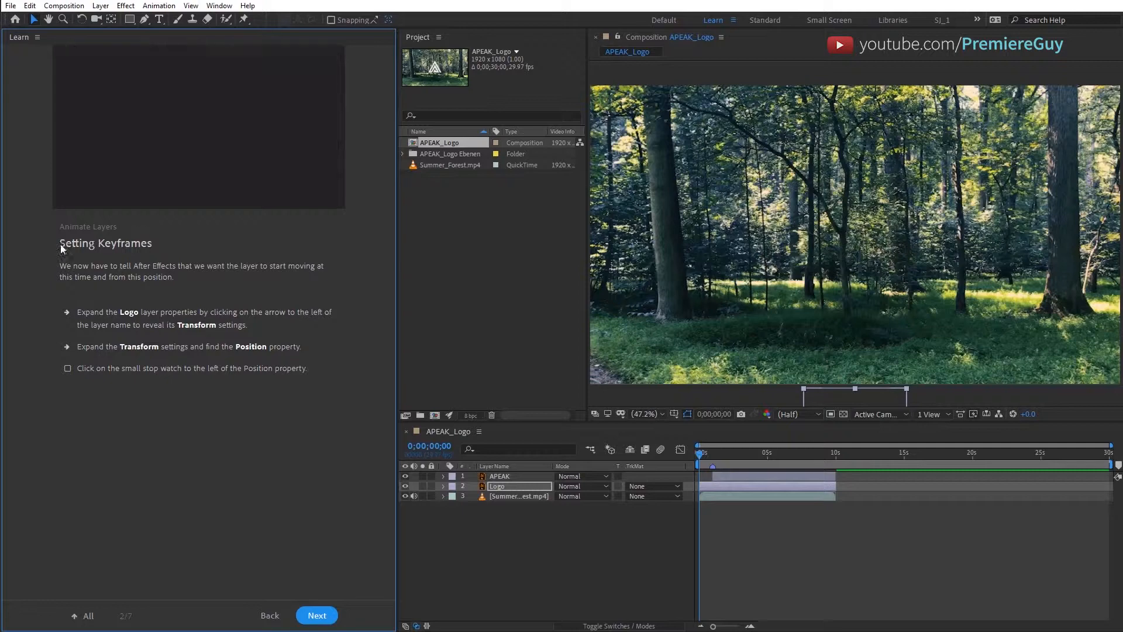
pyautogui.moveTo(61, 246); pyautogui.dragTo(156, 247)
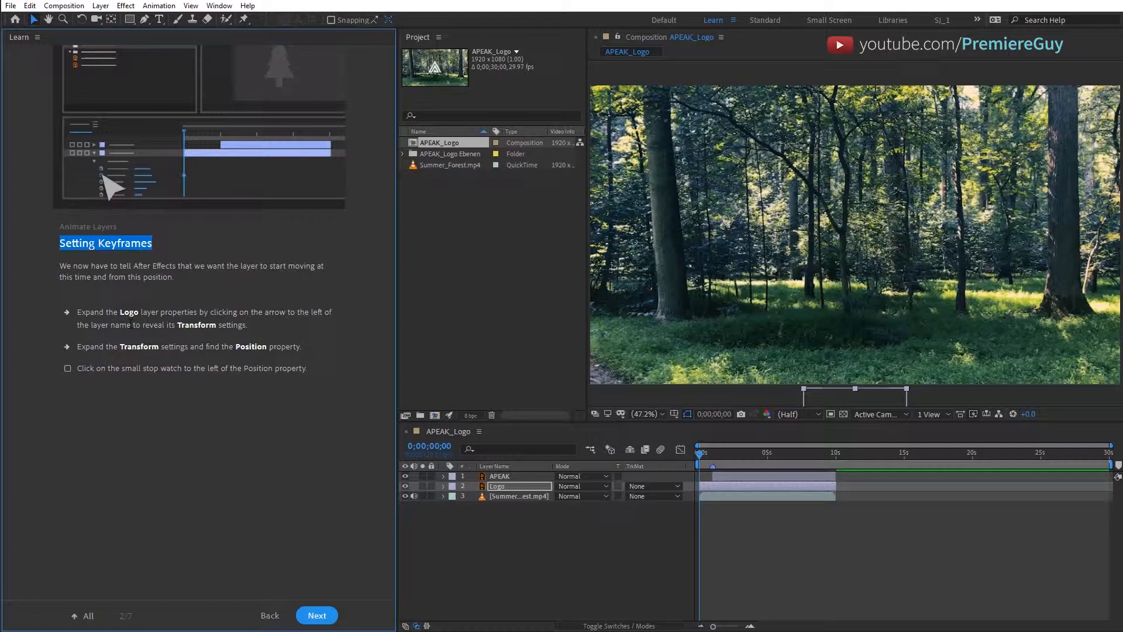
pyautogui.click(444, 486)
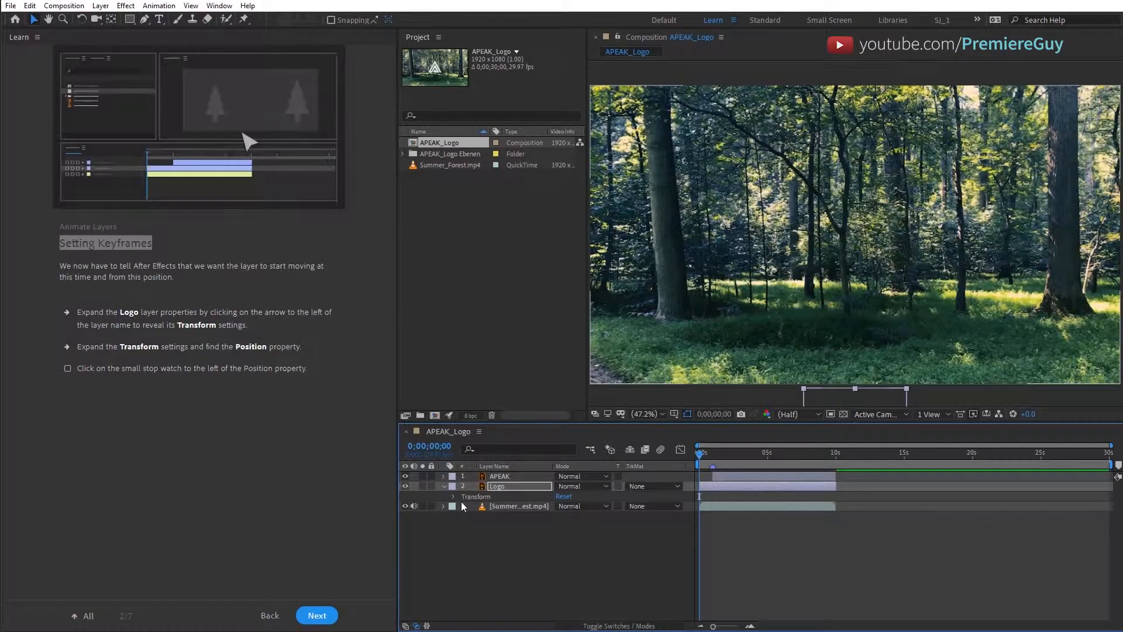
pyautogui.click(453, 496)
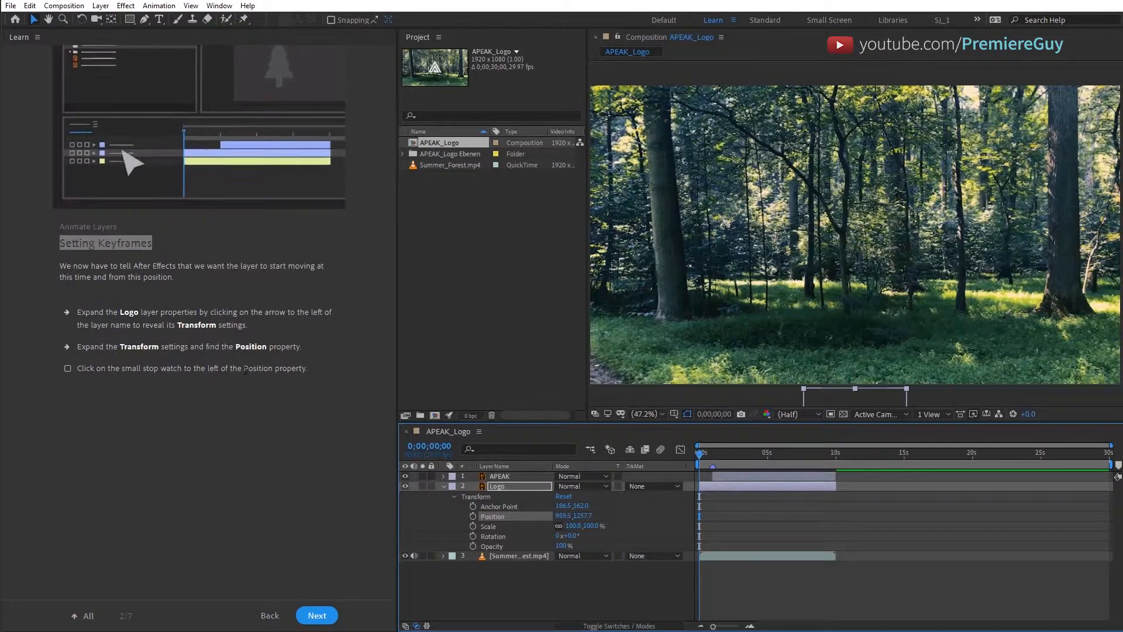
pyautogui.click(473, 517)
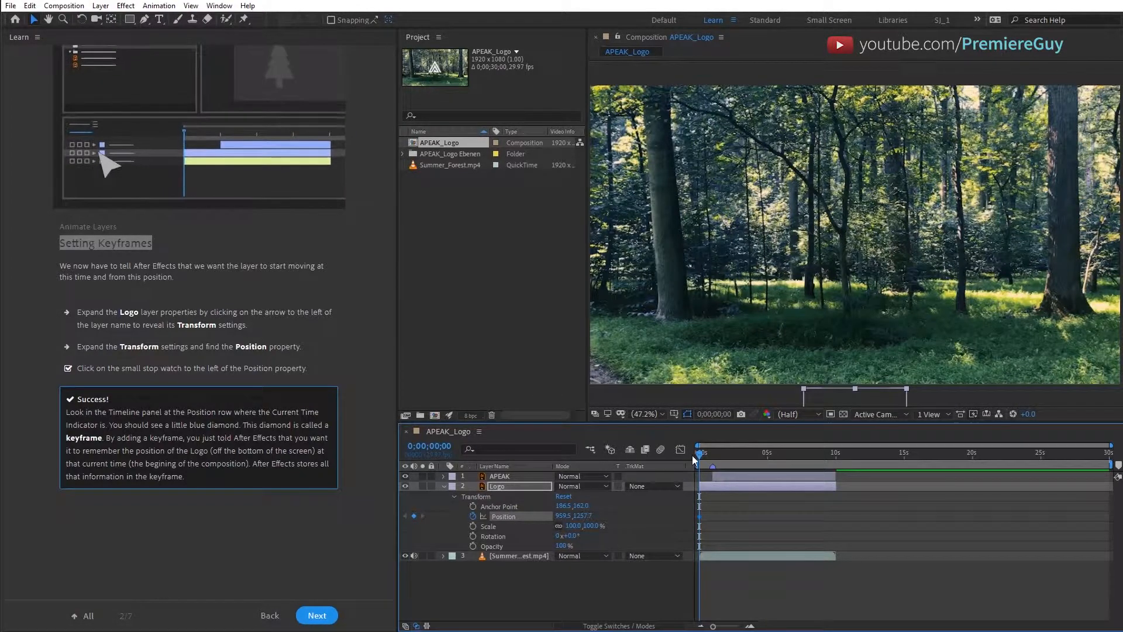
pyautogui.moveTo(697, 454); pyautogui.dragTo(724, 451)
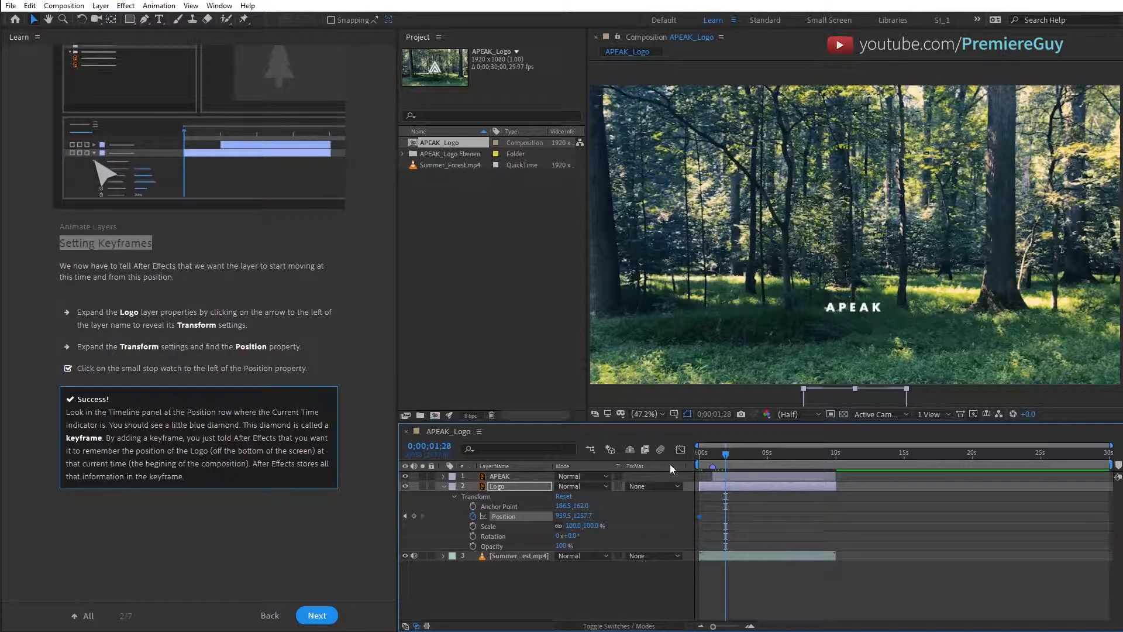
pyautogui.moveTo(724, 456); pyautogui.dragTo(687, 456)
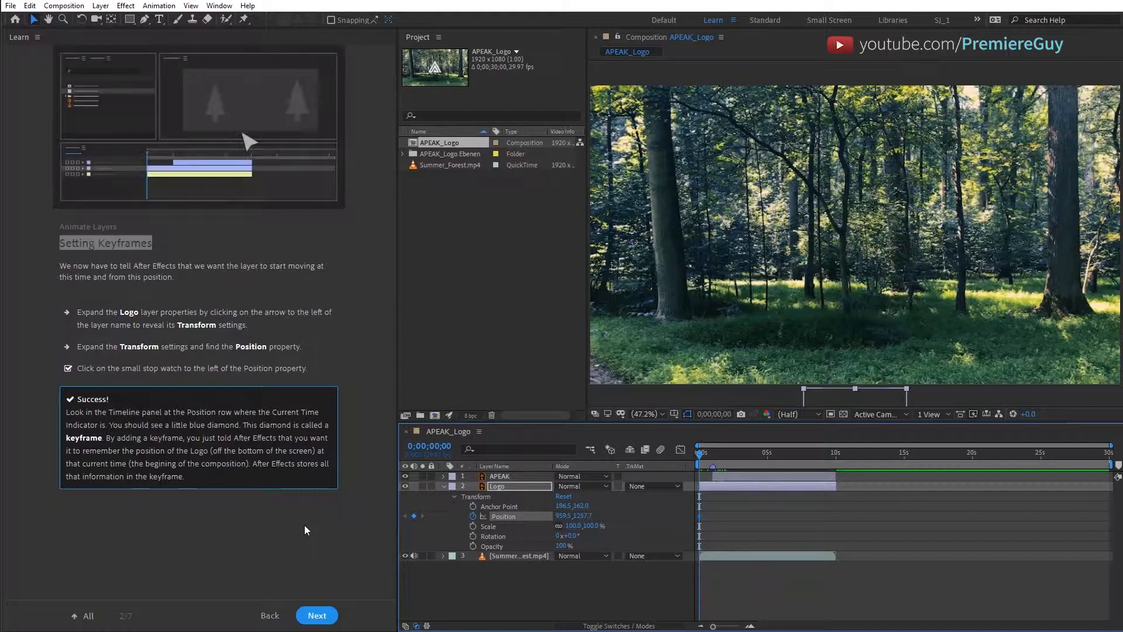
# - Advance to the Changing a Layer Over Time lesson and keyframe the Logo layer's vertical position to 516 at one second
pyautogui.click(319, 616)
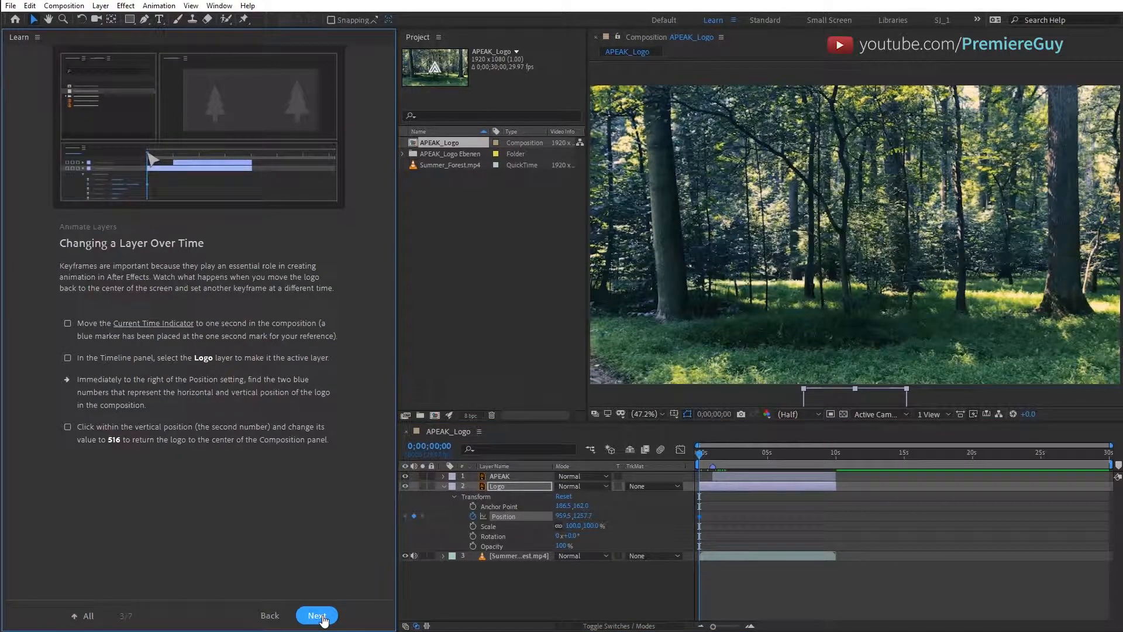
pyautogui.moveTo(58, 241); pyautogui.dragTo(205, 244)
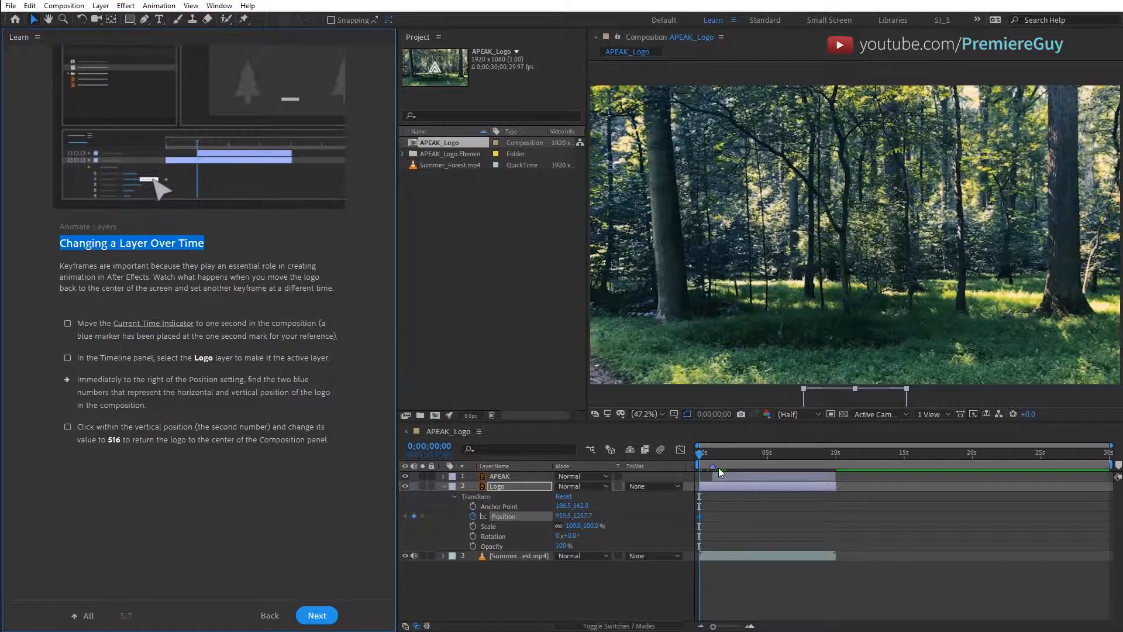
pyautogui.moveTo(698, 454); pyautogui.dragTo(711, 455)
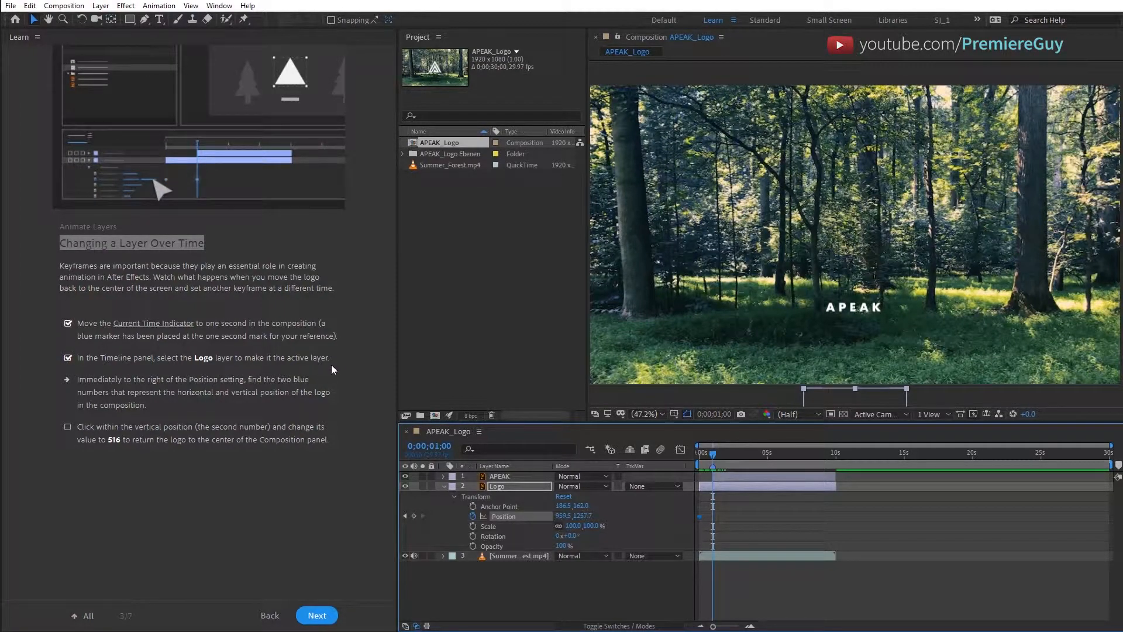
pyautogui.click(498, 486)
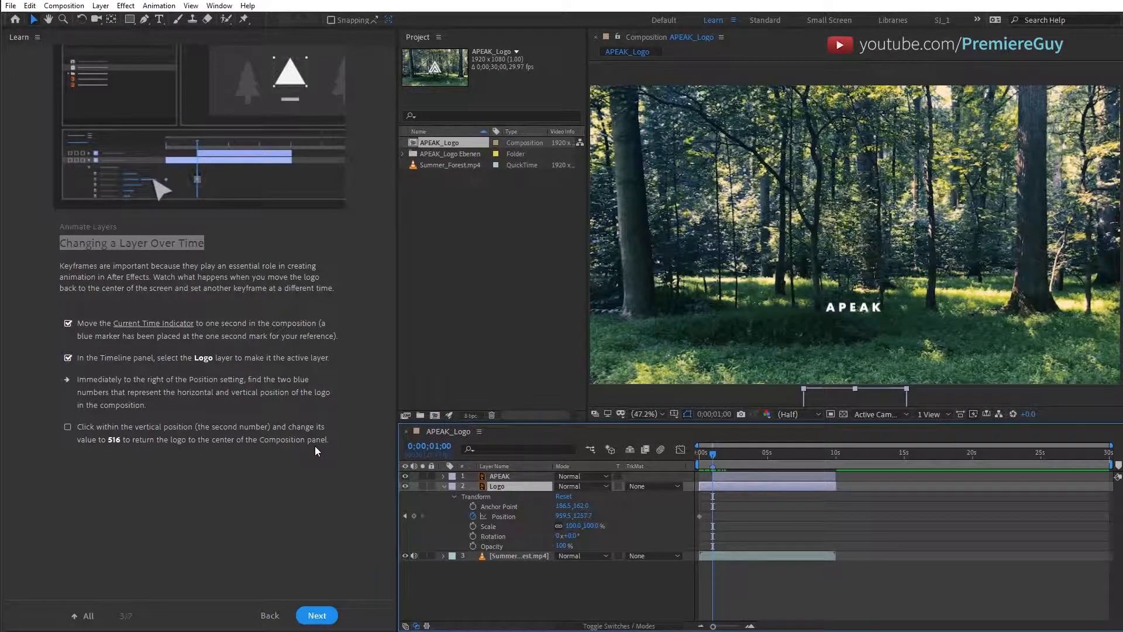
pyautogui.click(581, 516)
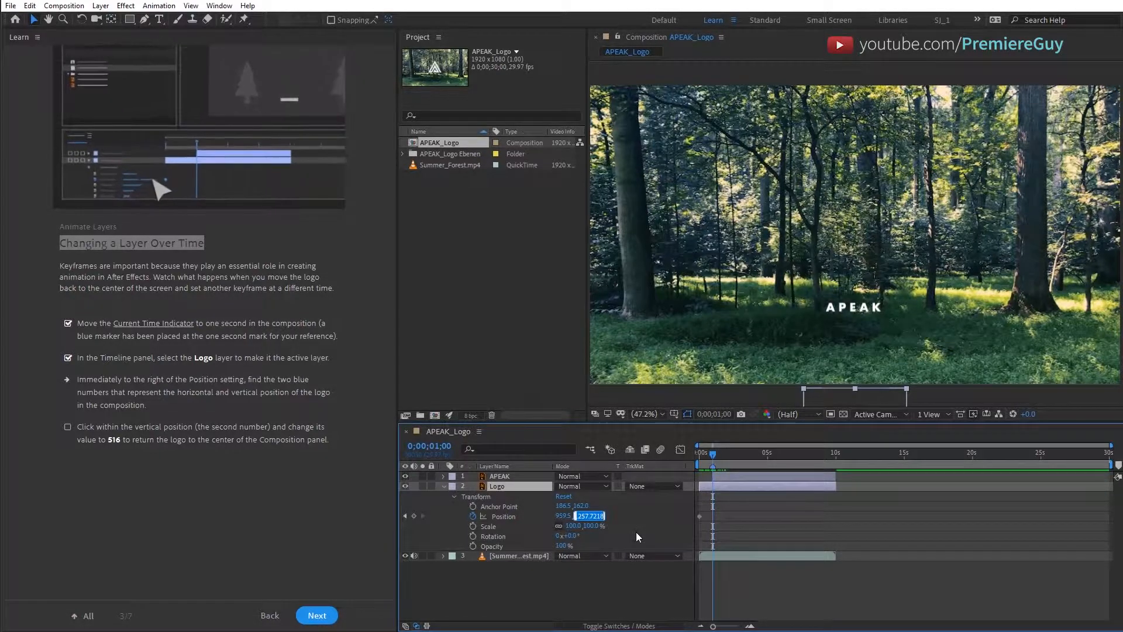
pyautogui.write('516')
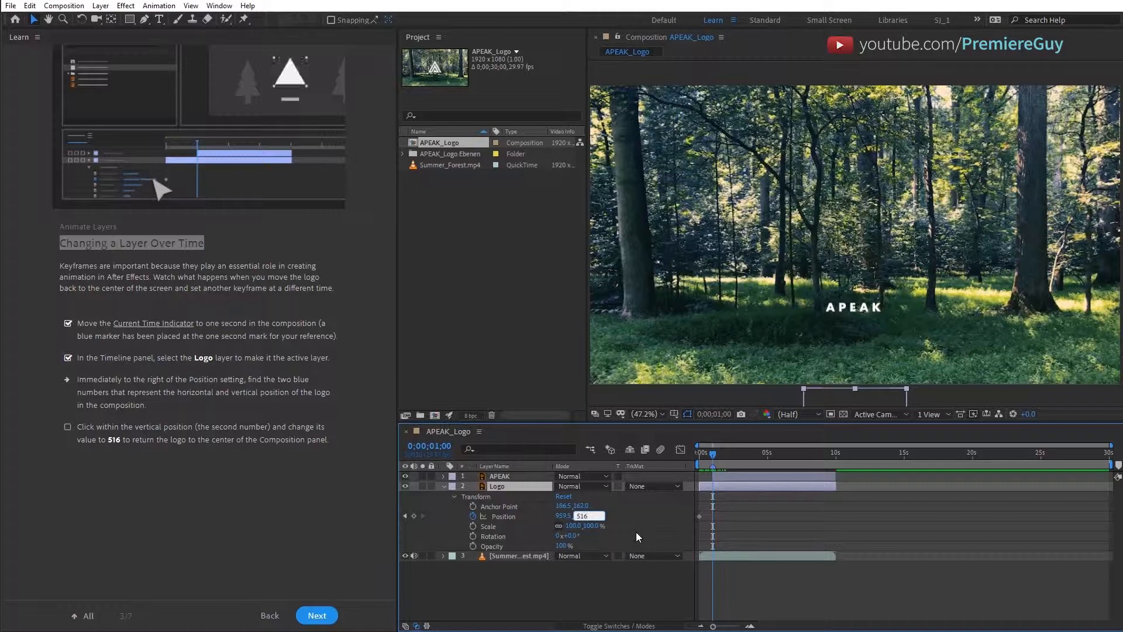
pyautogui.press('Return')
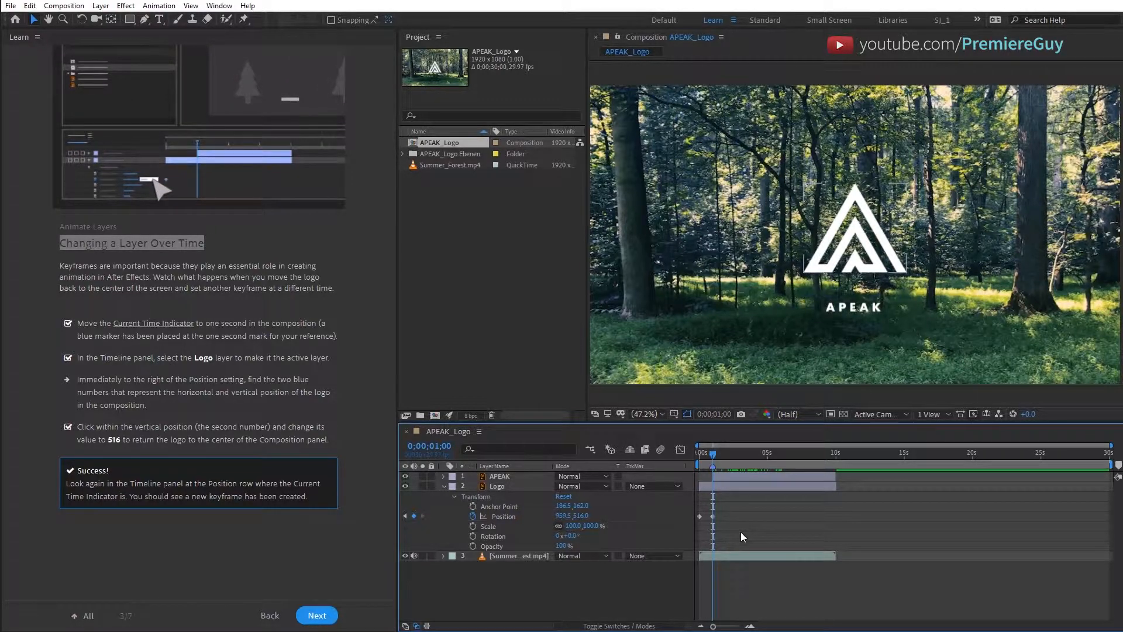
pyautogui.click(713, 517)
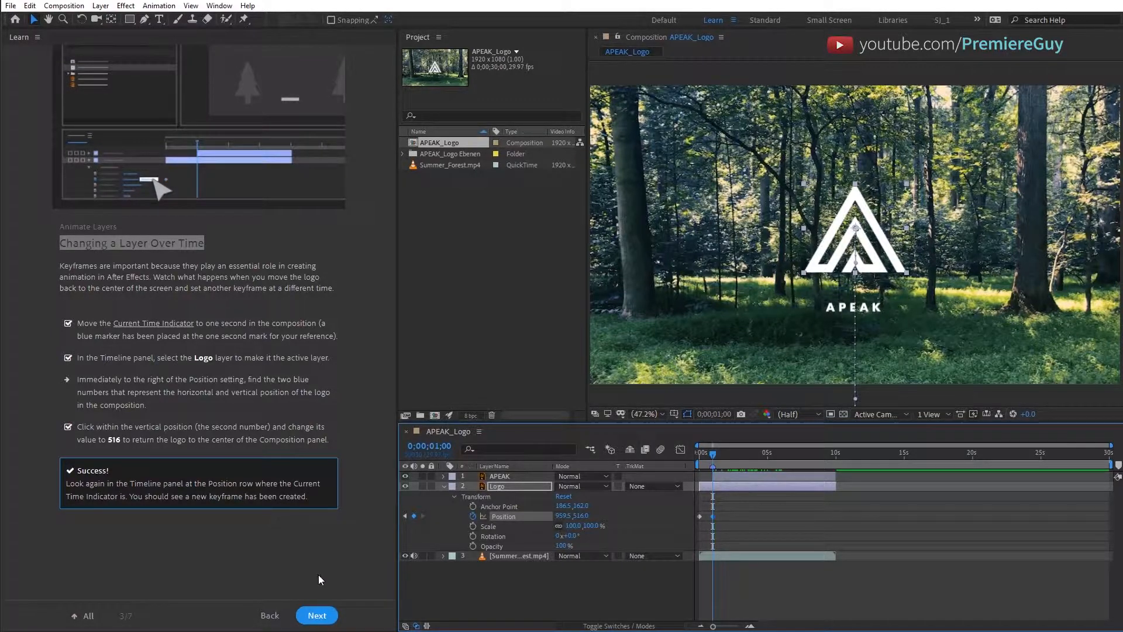
# - Advance to the Previewing the Animation lesson and play the logo animation from the beginning of the composition
pyautogui.click(316, 616)
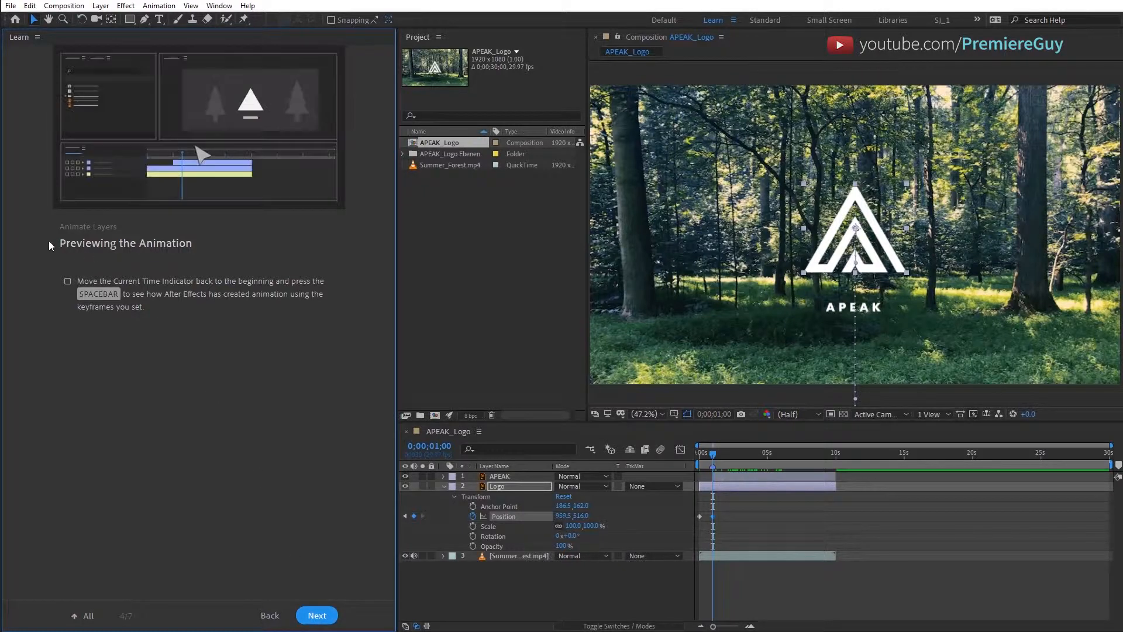
pyautogui.moveTo(61, 244); pyautogui.dragTo(193, 247)
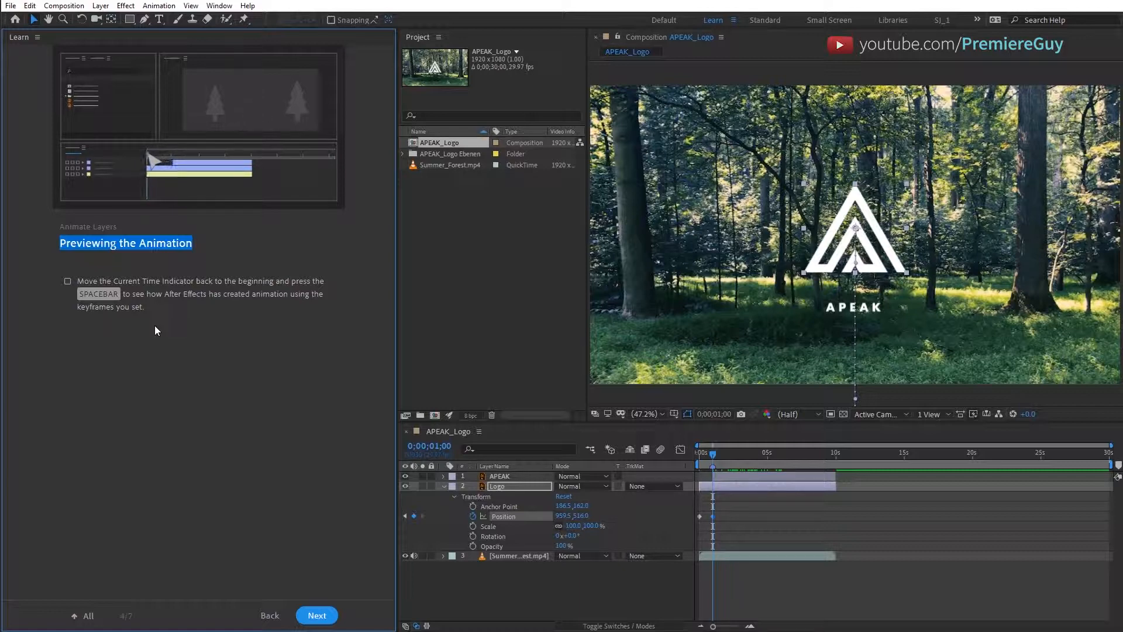
pyautogui.moveTo(713, 455); pyautogui.dragTo(686, 466)
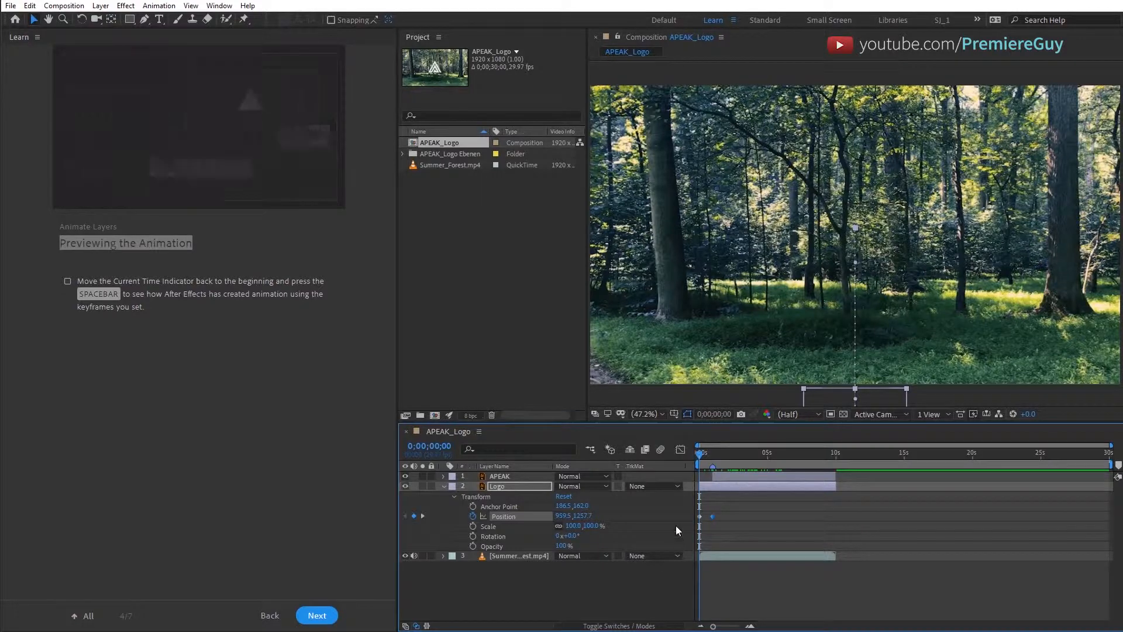
pyautogui.press('space')
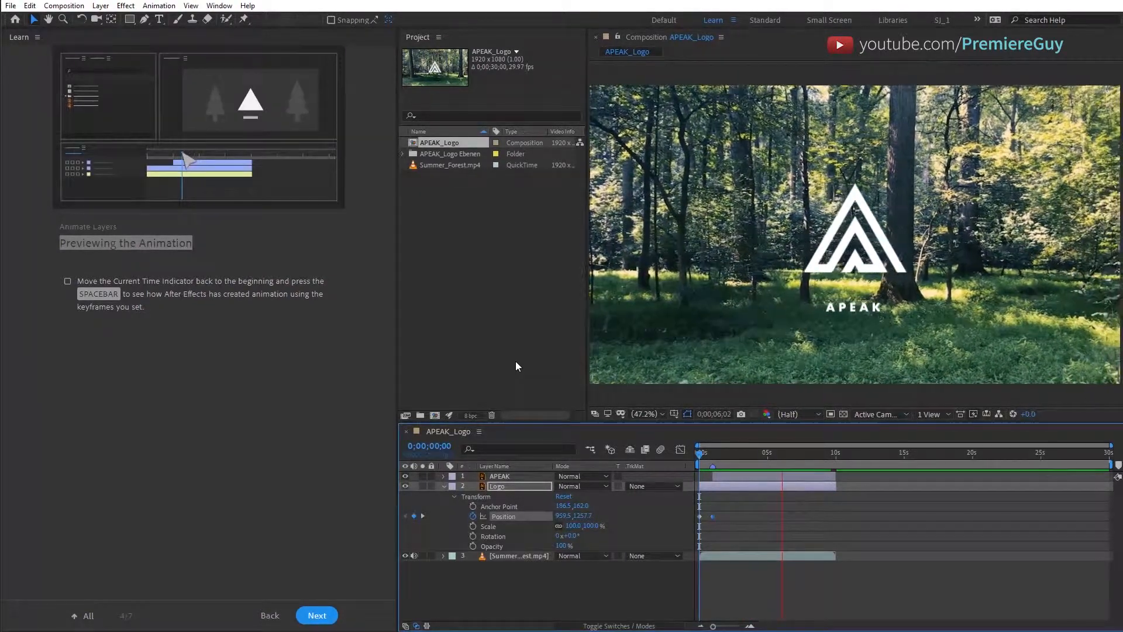
pyautogui.press('space')
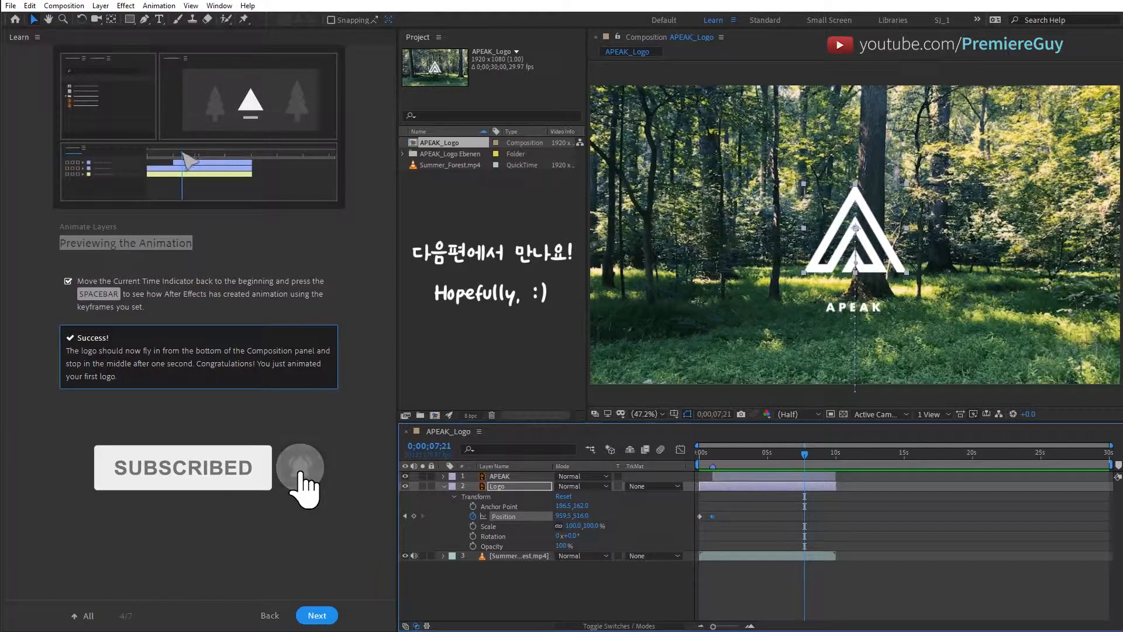
pyautogui.click(316, 615)
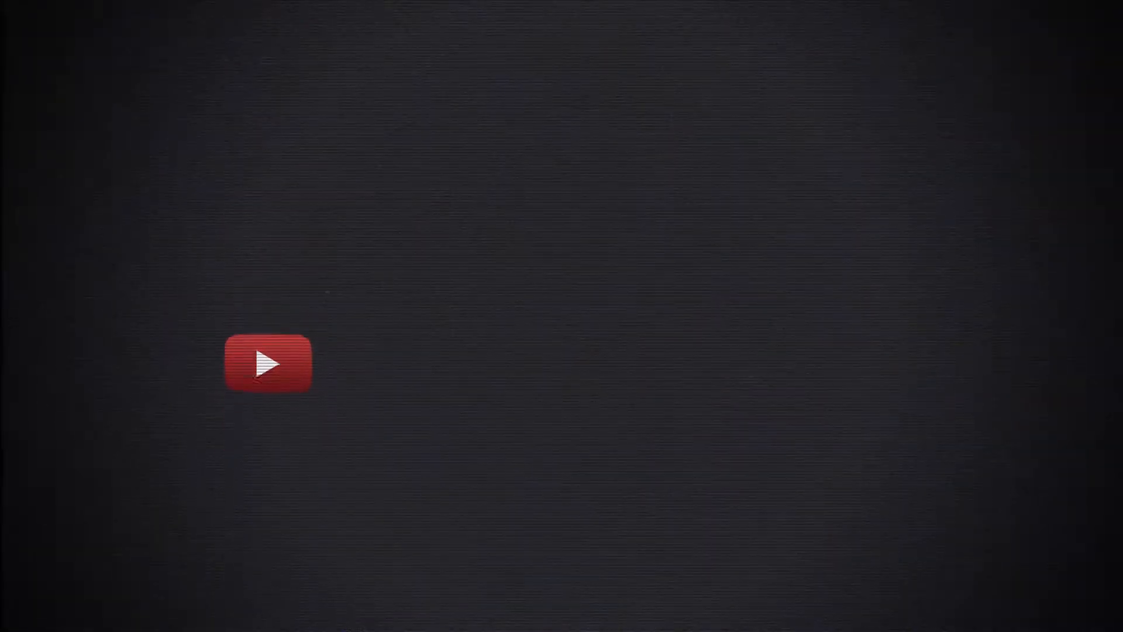